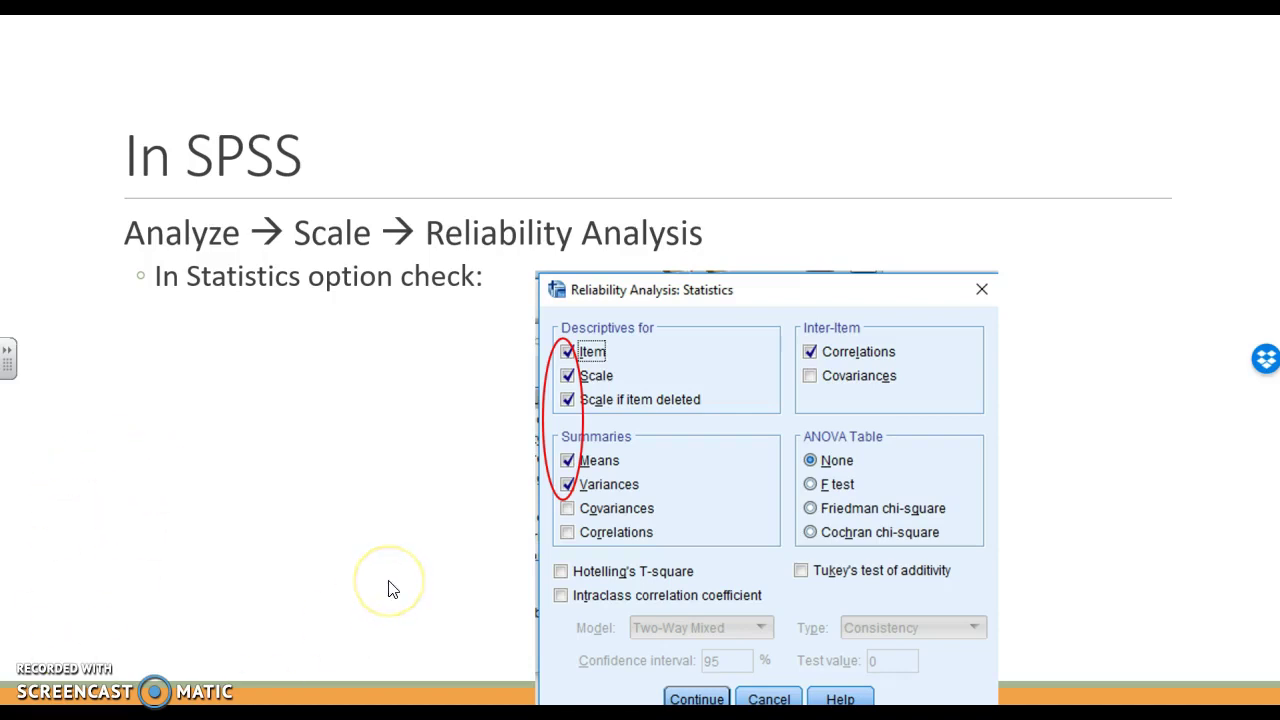
End the slideshow and return to editing view on slide 5, 'In SPSS'
{"action": "key", "text": "Escape"}
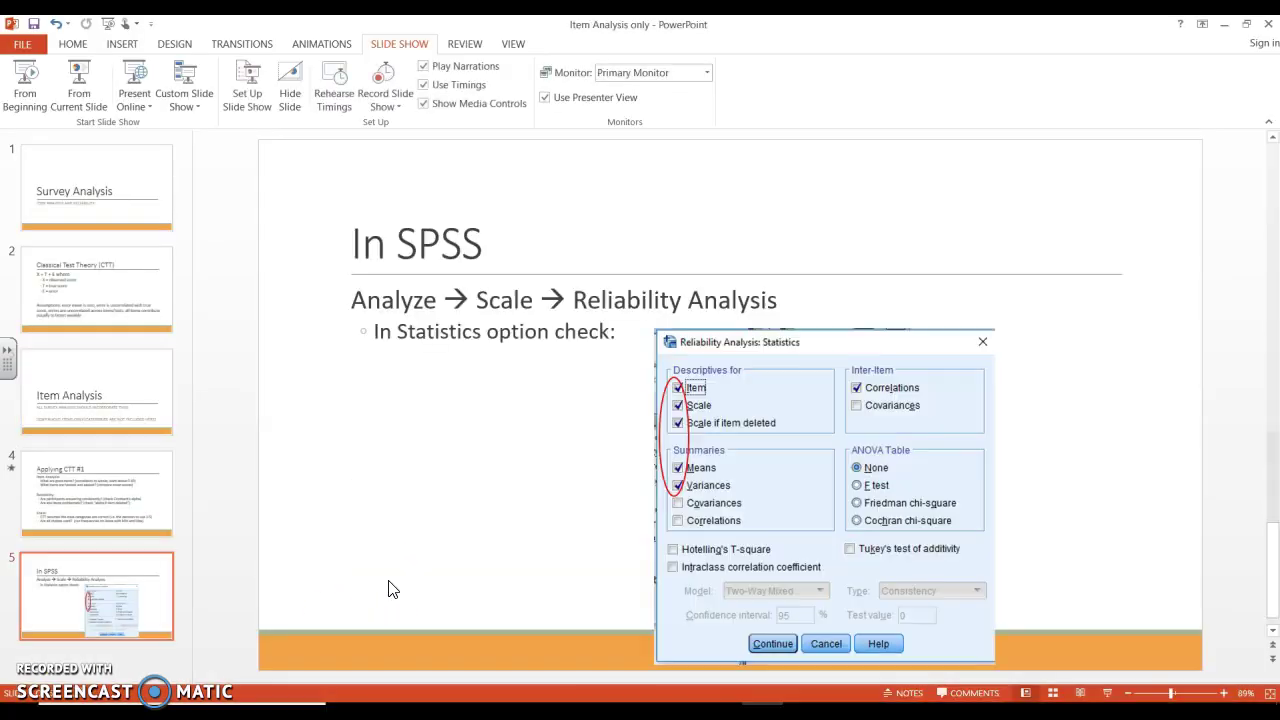
In SPSS, start a Reliability Analysis on items 1–15 and bring up its Statistics options
{"action": "key", "text": "alt+Tab"}
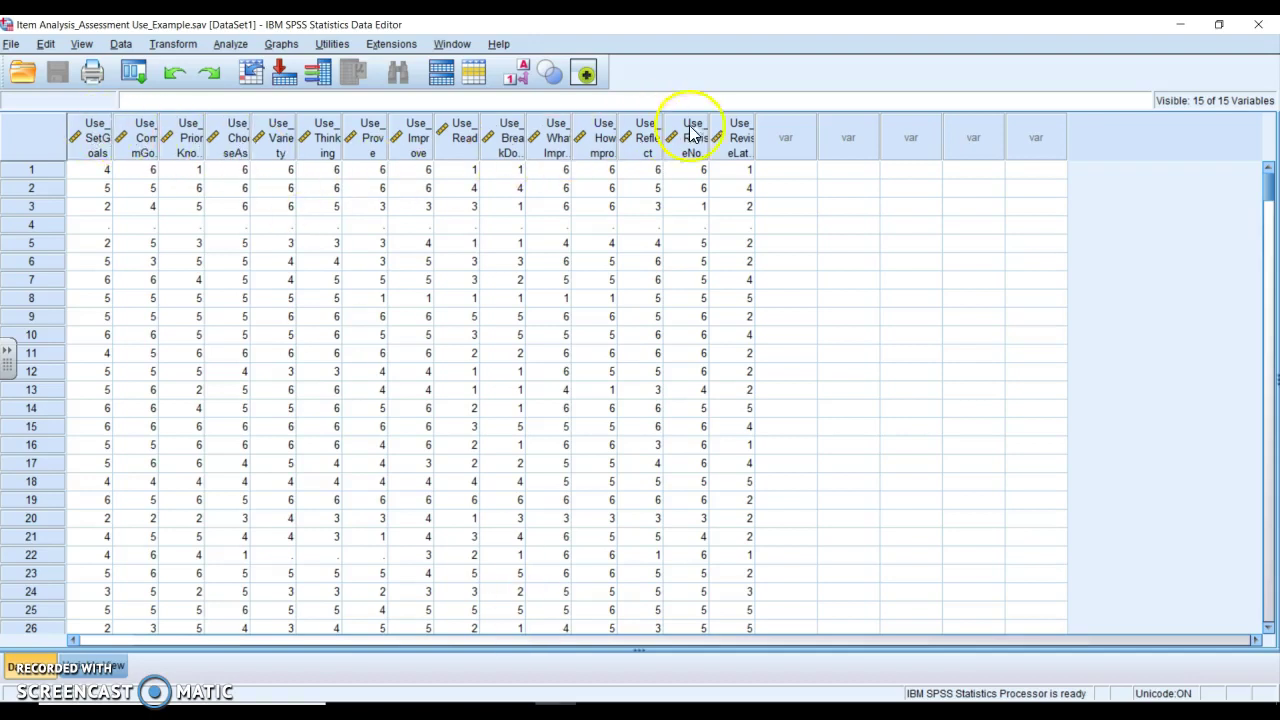
{"action": "left_click", "coordinate": [238, 44]}
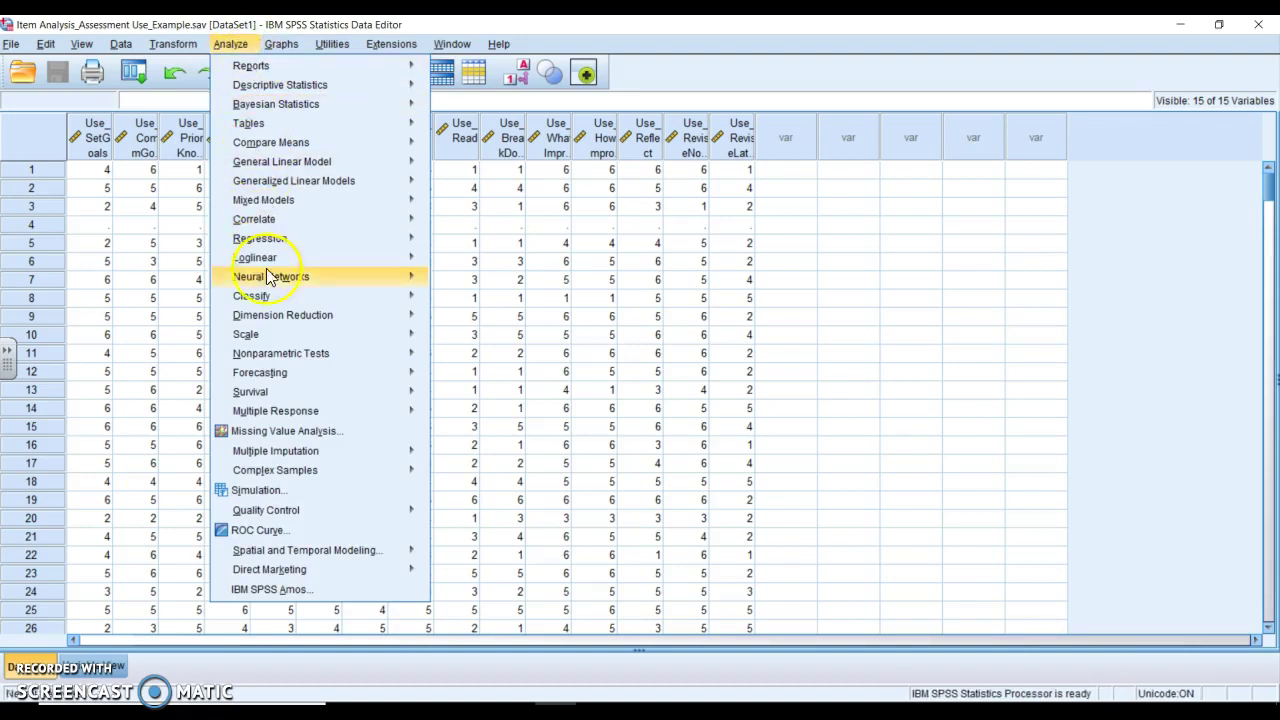
{"action": "mouse_move", "coordinate": [274, 340]}
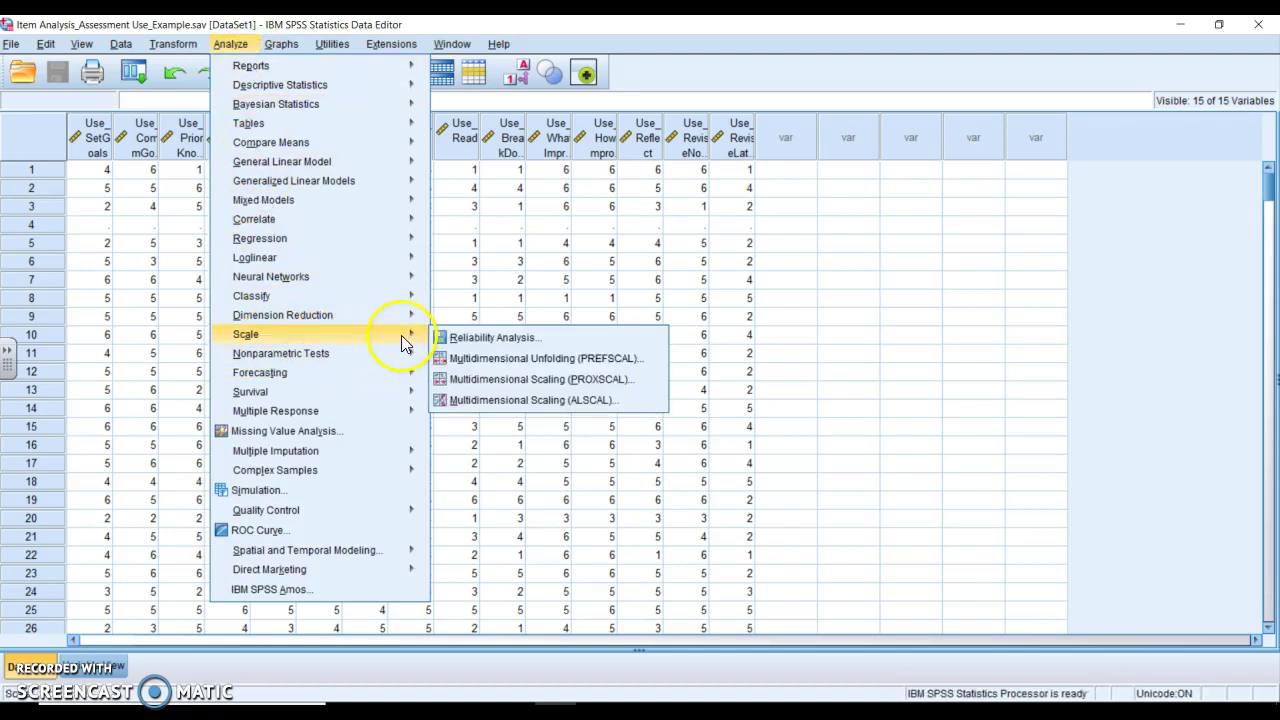
{"action": "left_click", "coordinate": [437, 340]}
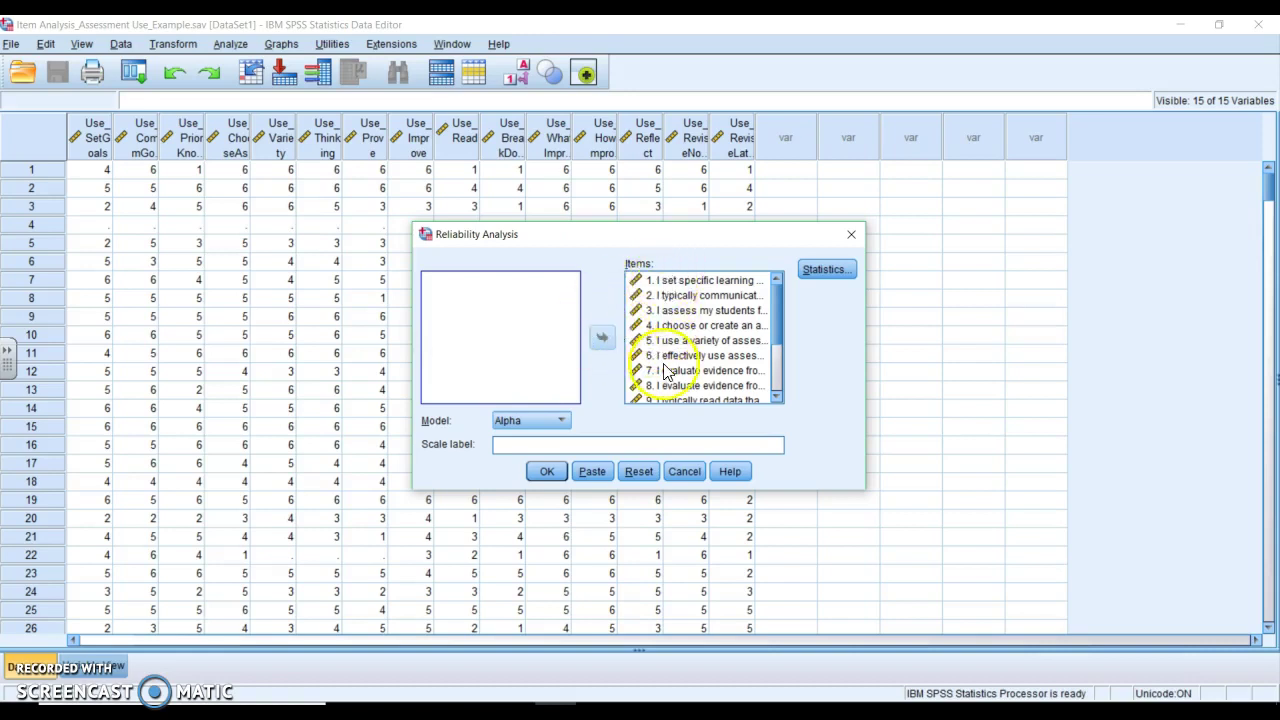
{"action": "left_click", "coordinate": [673, 297]}
{"action": "key", "text": "Down"}
{"action": "key", "text": "Down"}
{"action": "key", "text": "Down"}
{"action": "key", "text": "Down"}
{"action": "key", "text": "Down"}
{"action": "key", "text": "Down"}
{"action": "key", "text": "Down"}
{"action": "key", "text": "Down"}
{"action": "key", "text": "Down"}
{"action": "key", "text": "Down"}
{"action": "key", "text": "Down"}
{"action": "key", "text": "Down"}
{"action": "key", "text": "Down"}
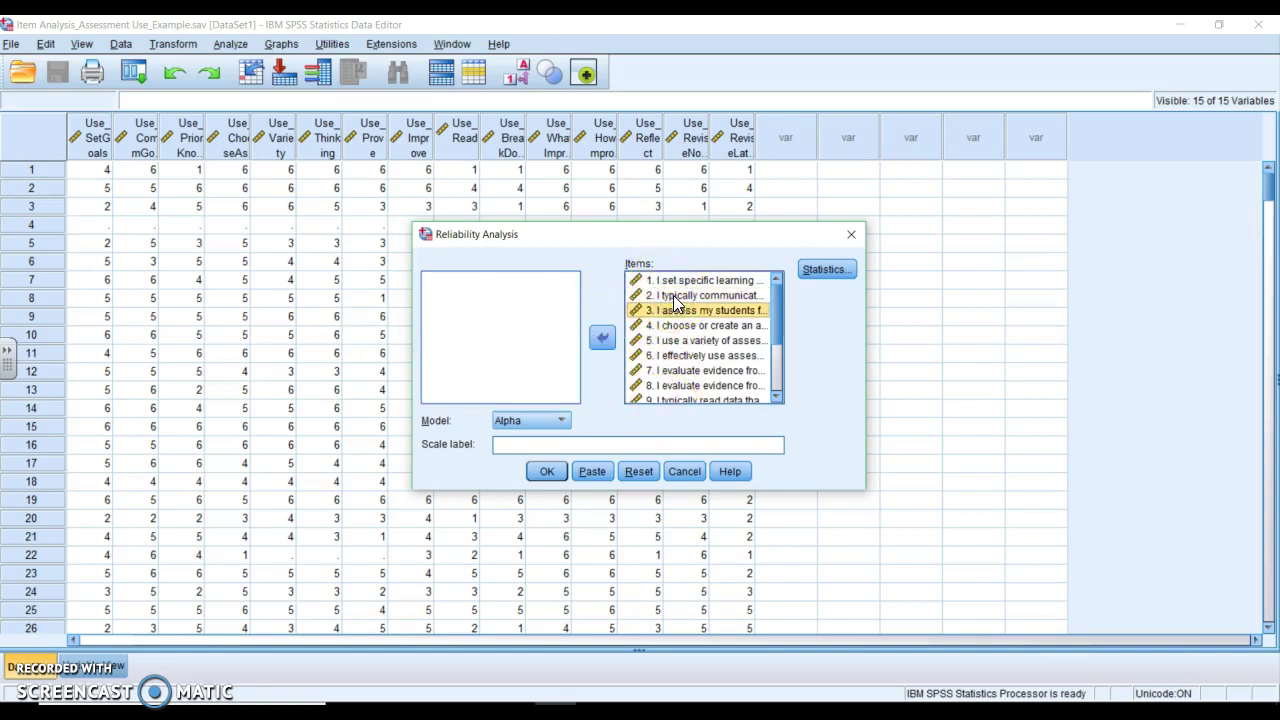
{"action": "left_click", "coordinate": [826, 270]}
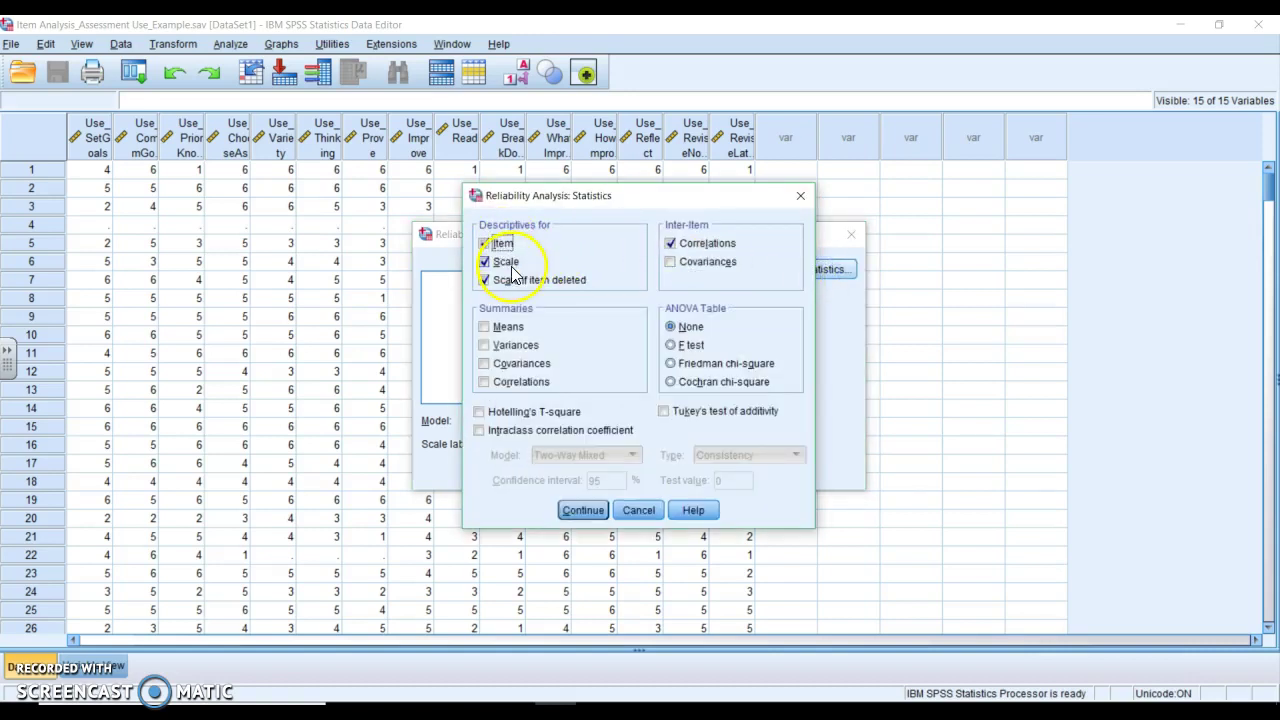
Add Means and Variances to the summaries and run the analysis, giving Cronbach's Alpha .860
{"action": "left_click", "coordinate": [508, 328]}
{"action": "left_click", "coordinate": [510, 345]}
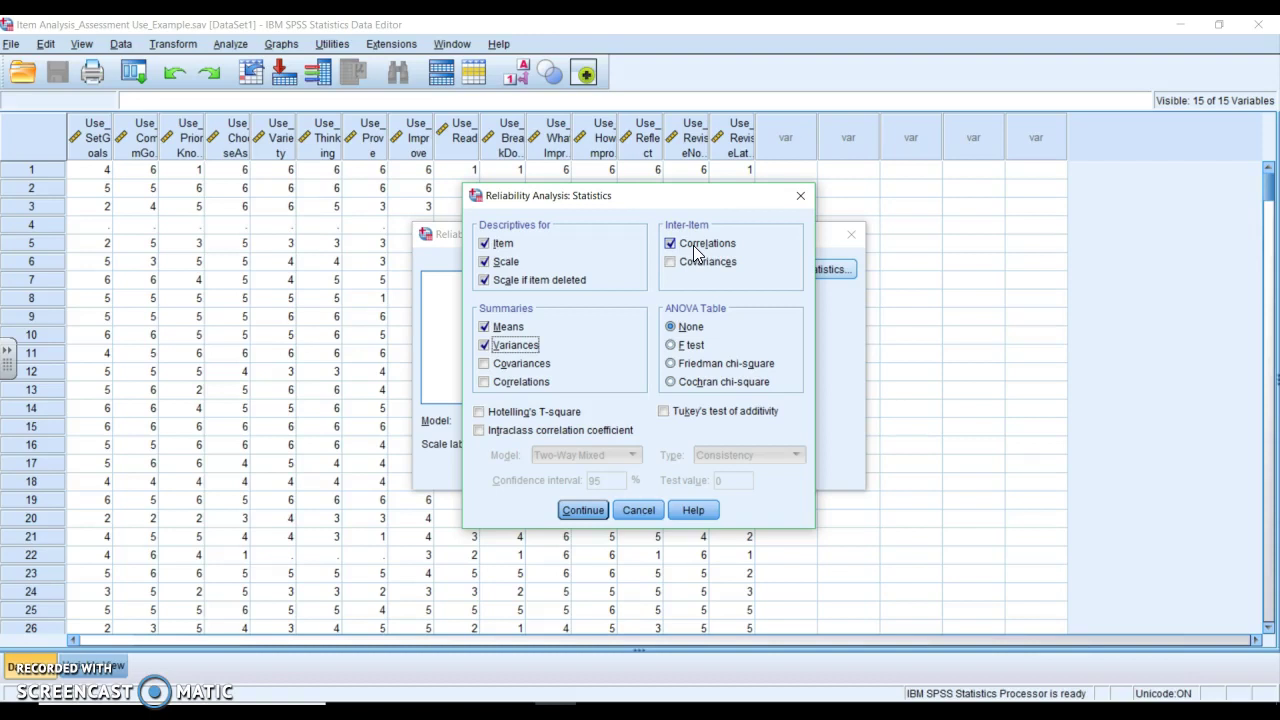
{"action": "left_click", "coordinate": [576, 512]}
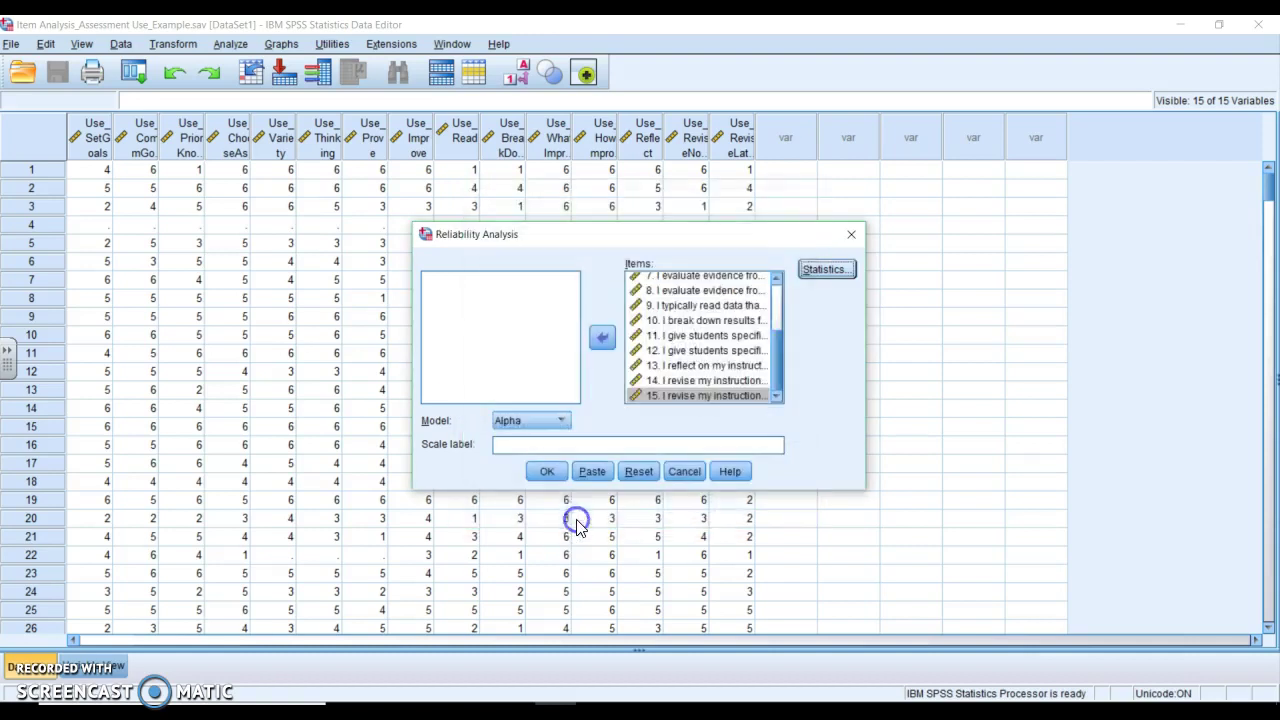
{"action": "left_click", "coordinate": [545, 471]}
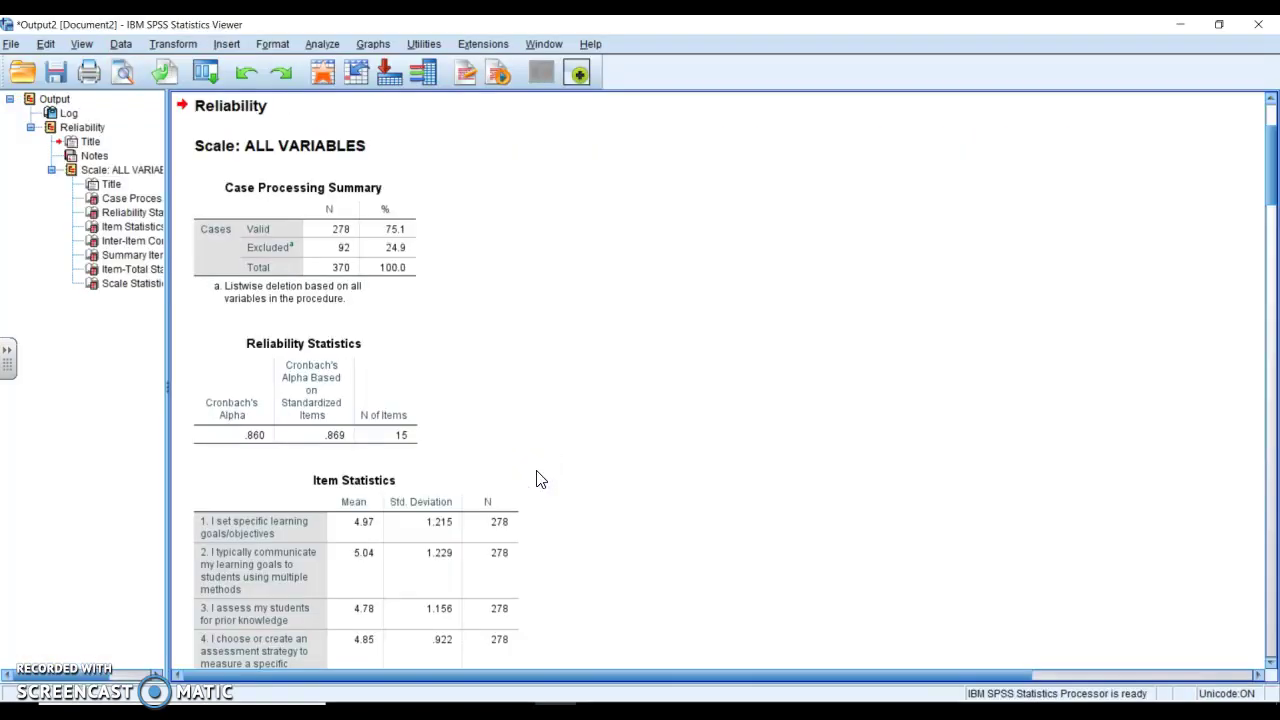
Review the Case Processing, Reliability and Item Statistics tables, then scroll to the Inter-Item Correlation Matrix
{"action": "left_click", "coordinate": [370, 230]}
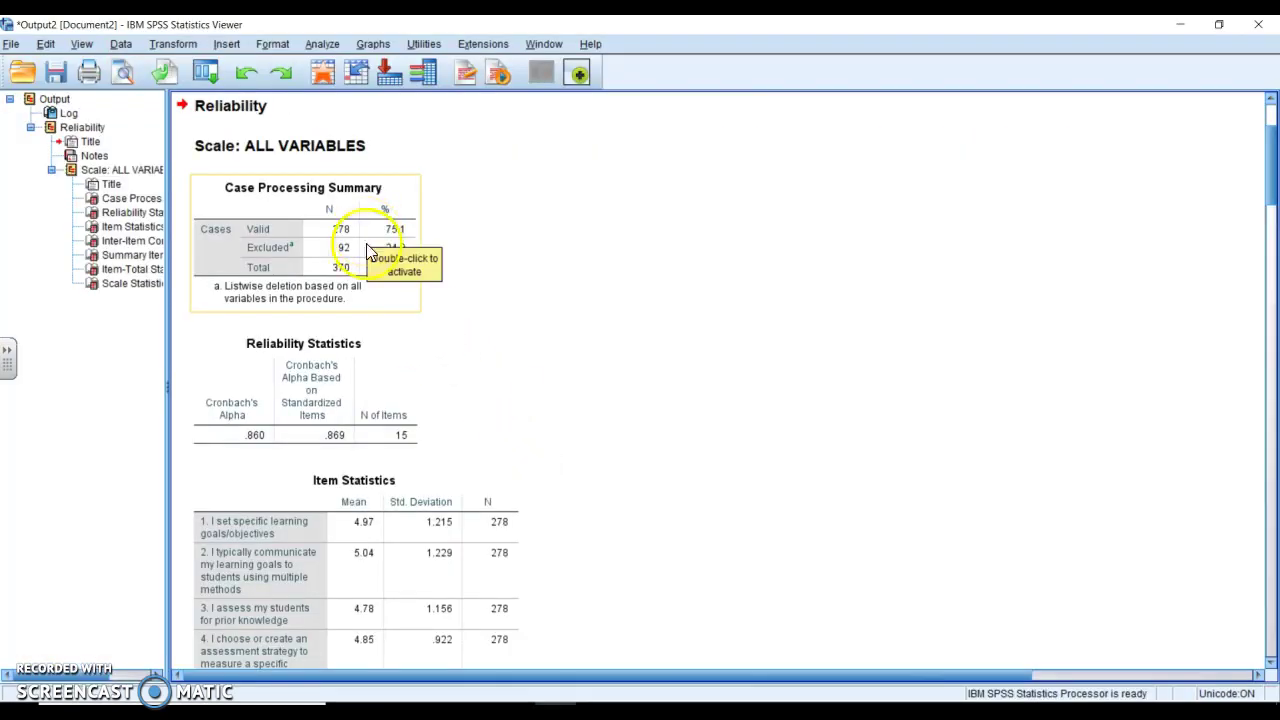
{"action": "left_click", "coordinate": [360, 400]}
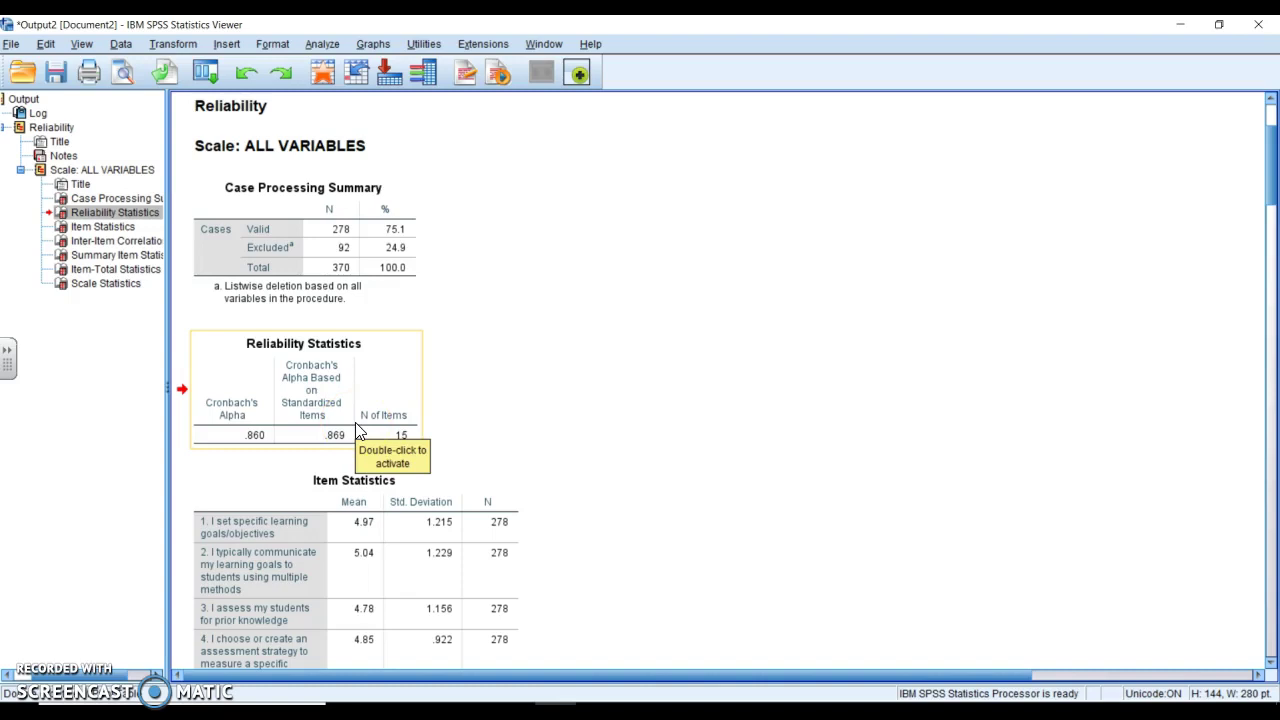
{"action": "left_click", "coordinate": [212, 420]}
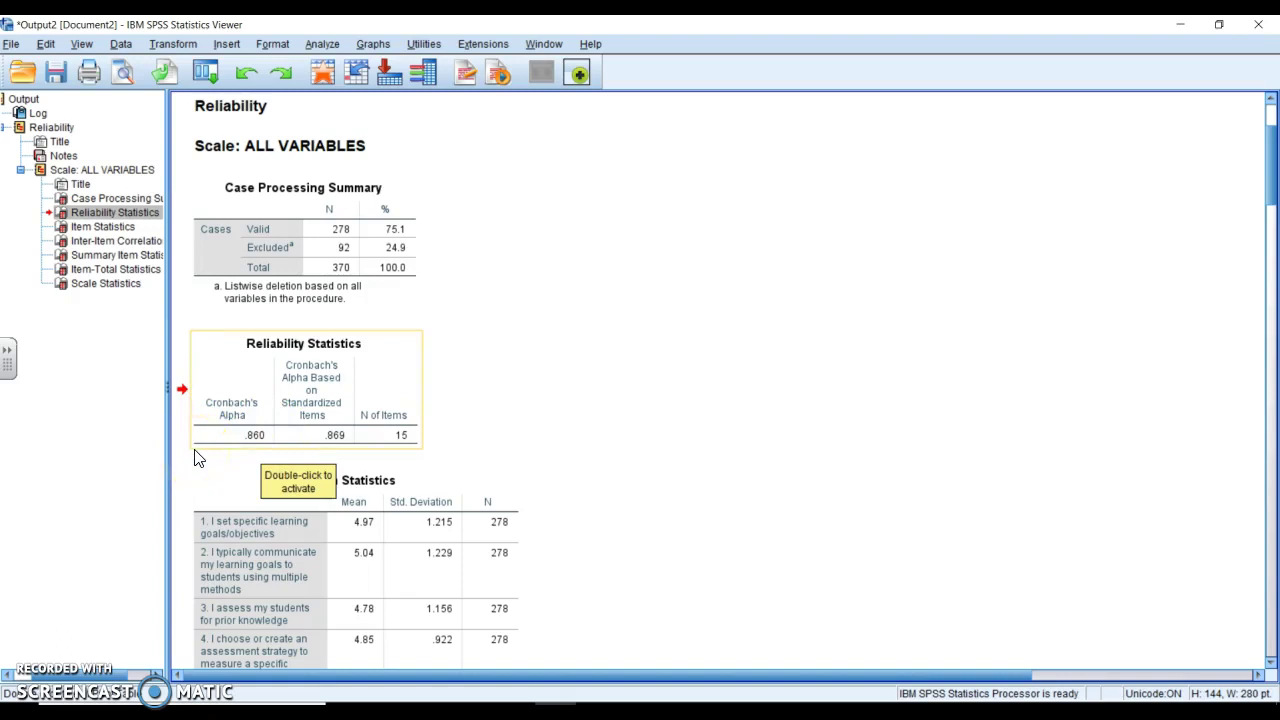
{"action": "left_click", "coordinate": [380, 571]}
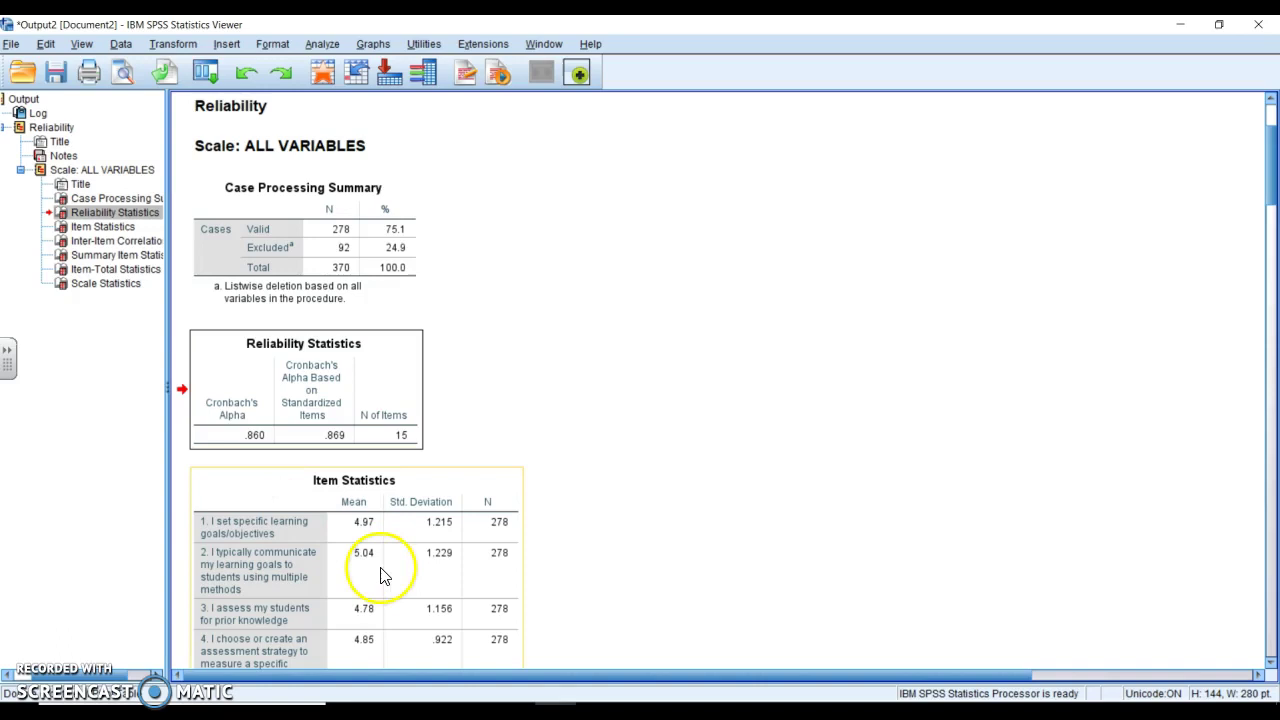
{"action": "left_click", "coordinate": [953, 409]}
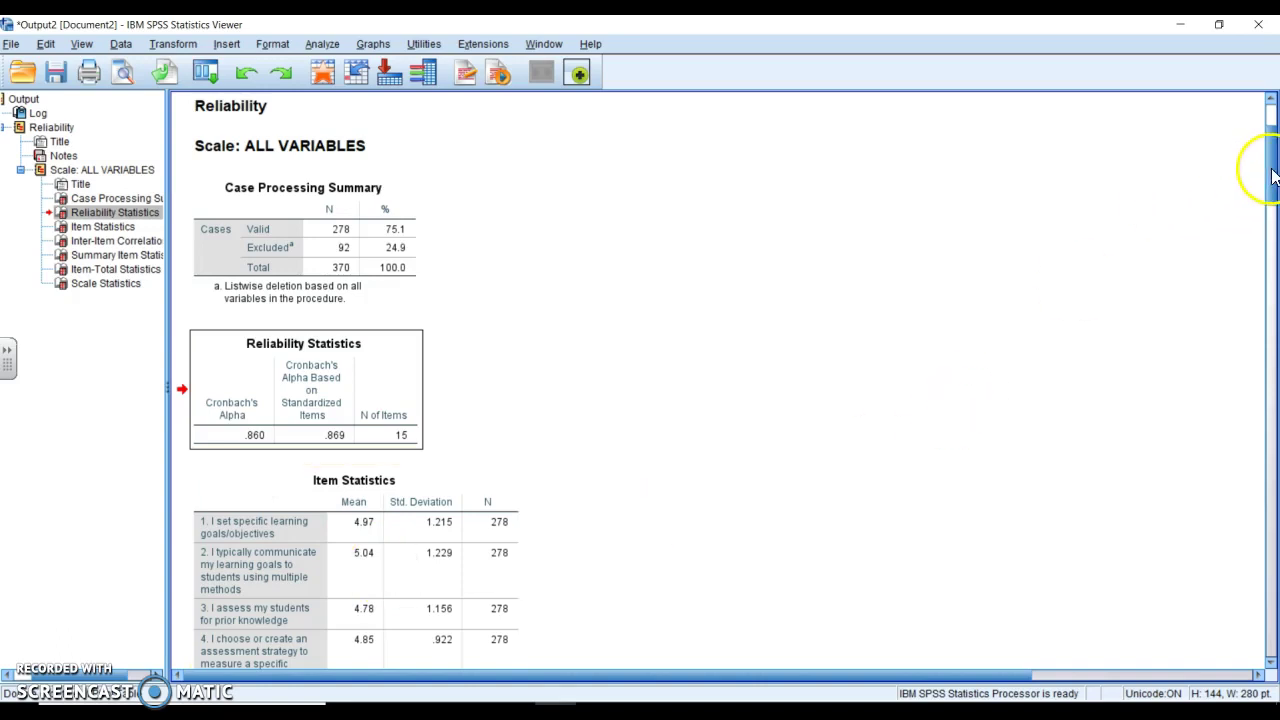
{"action": "left_click_drag", "start_coordinate": [1273, 175], "coordinate": [1274, 222]}
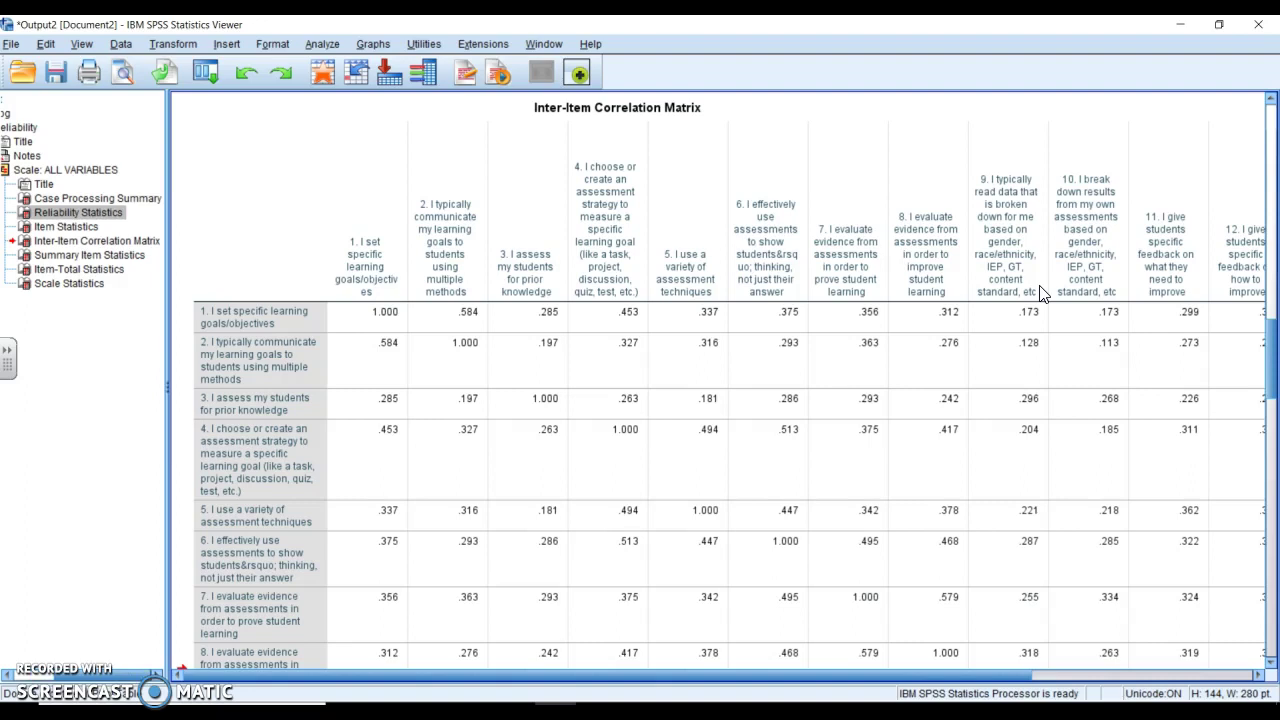
Select the Inter-Item Correlation Matrix and scroll down to Summary Item Statistics and Item-Total Statistics
{"action": "left_click", "coordinate": [917, 342]}
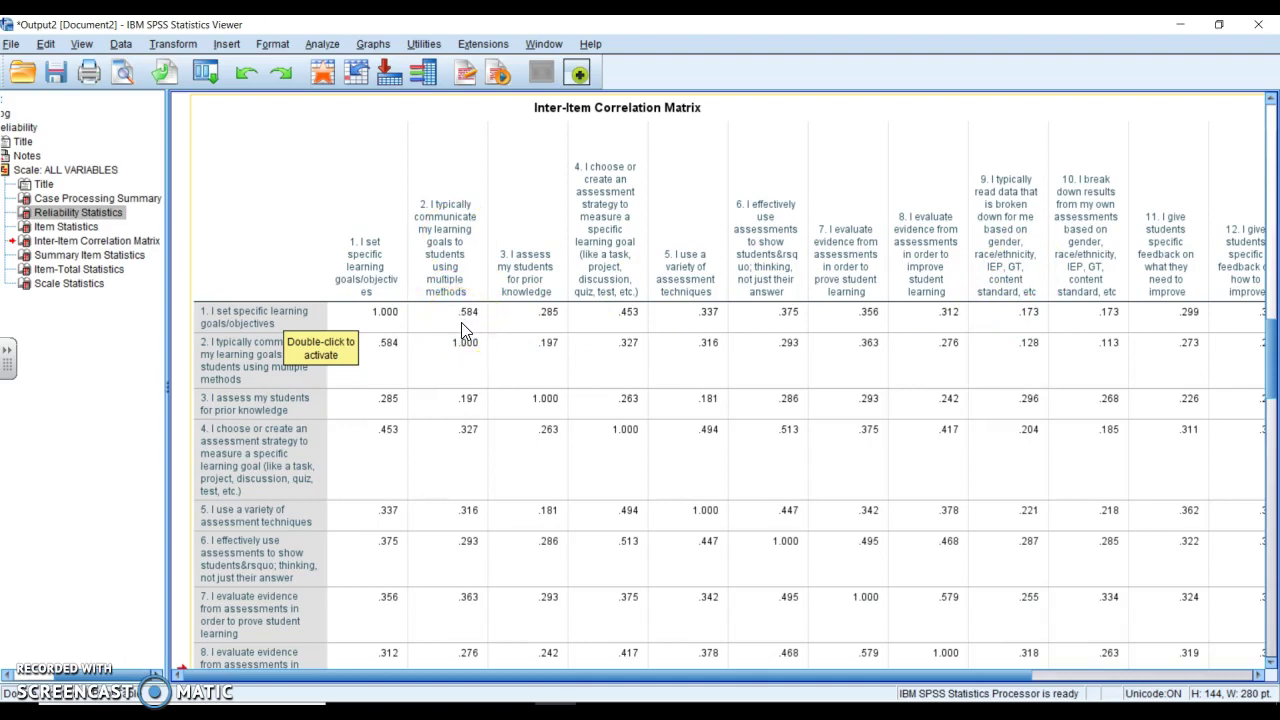
{"action": "scroll", "coordinate": [461, 322], "scroll_direction": "down", "scroll_amount": 10}
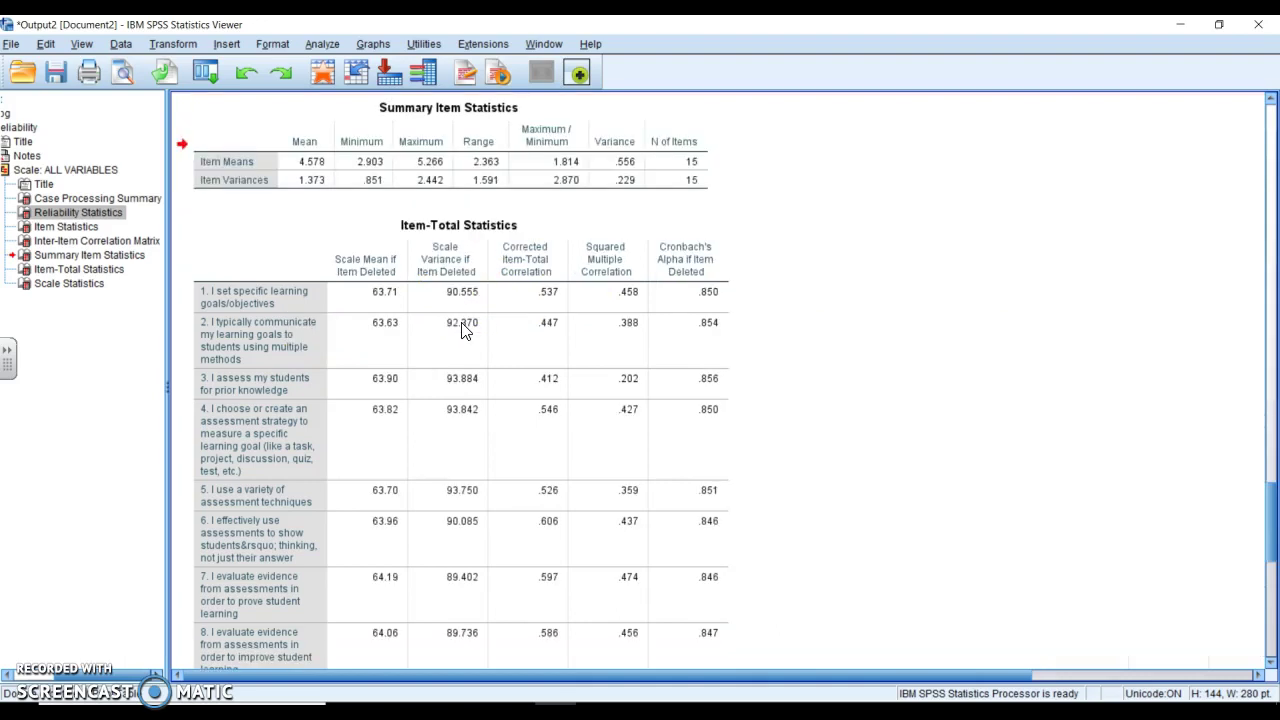
Jump to the Item-Total Statistics table via the outline and activate it for editing
{"action": "left_click", "coordinate": [470, 321]}
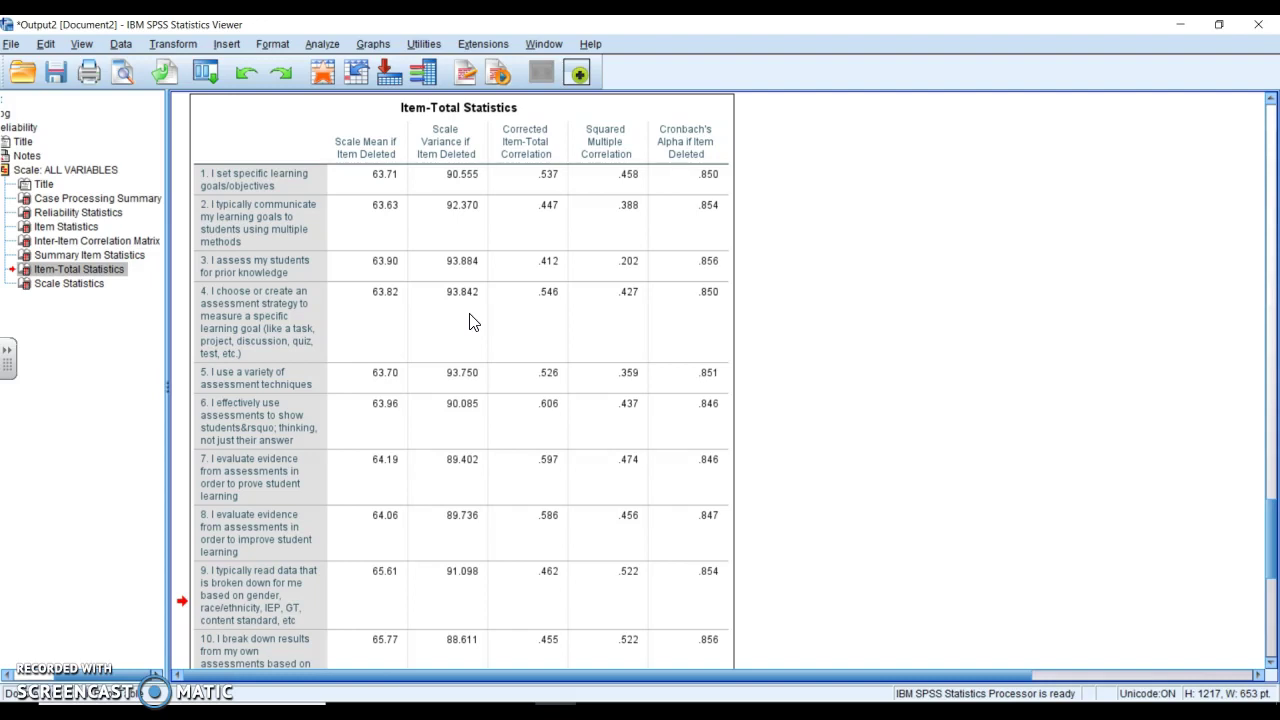
{"action": "left_click", "coordinate": [188, 197]}
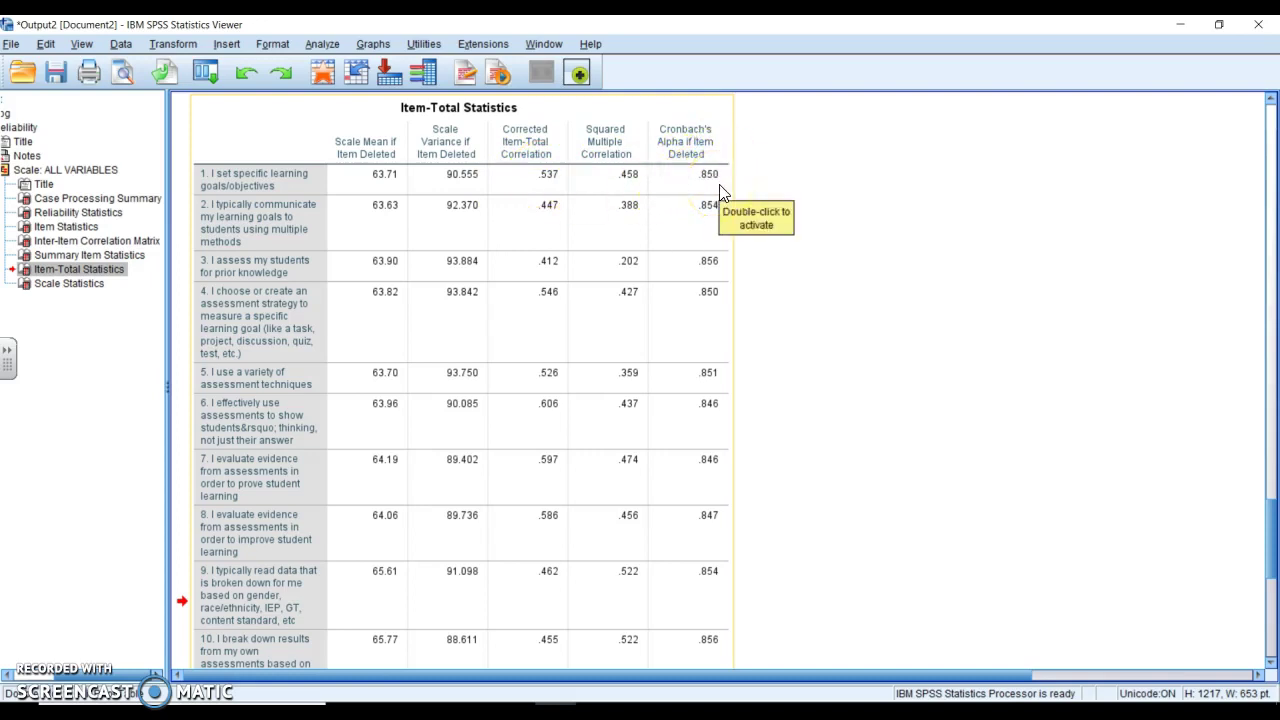
{"action": "double_click", "coordinate": [562, 265]}
Scroll the output down to items 11–15 and the Scale Statistics table
{"action": "scroll", "coordinate": [560, 275], "scroll_direction": "down", "scroll_amount": 8}
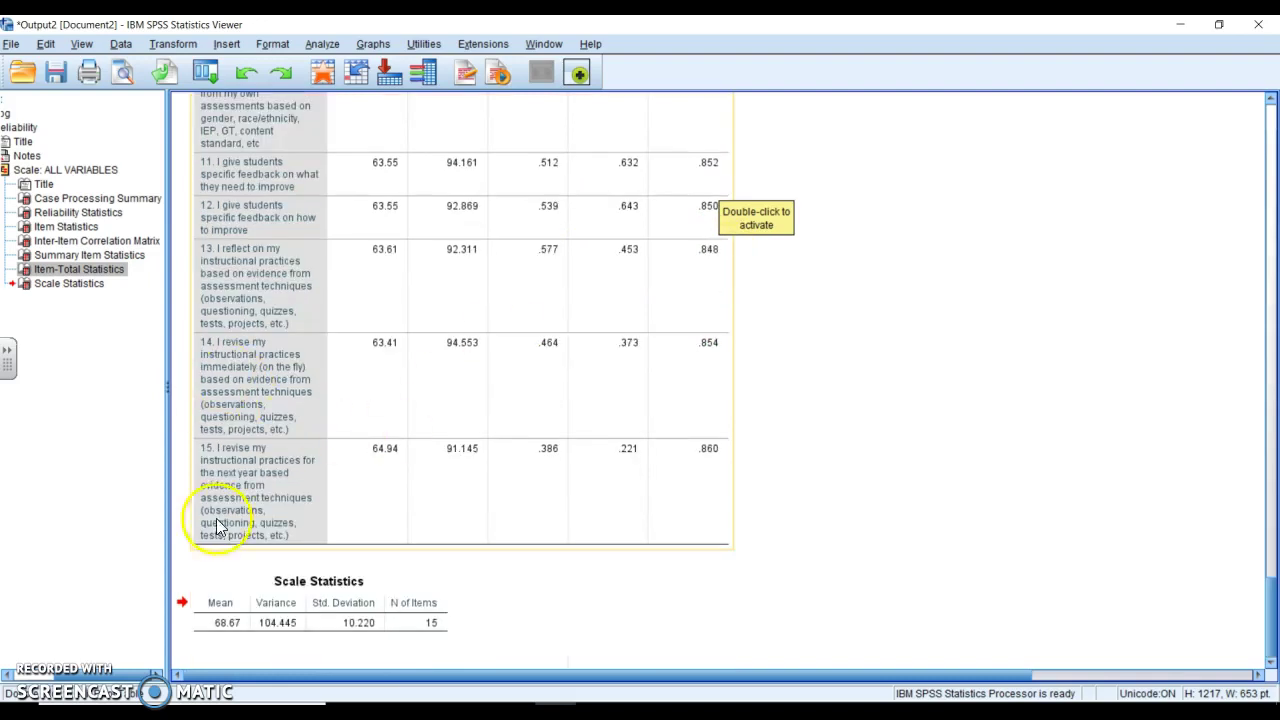
{"action": "mouse_move", "coordinate": [432, 714]}
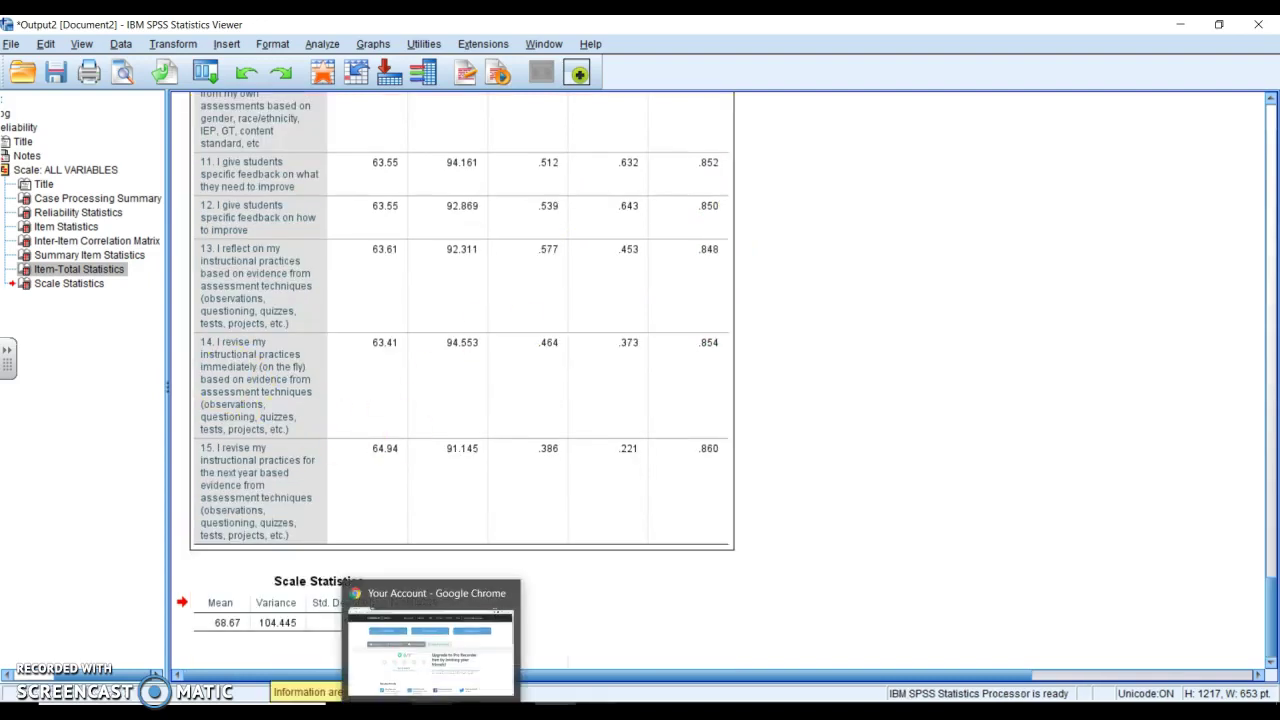